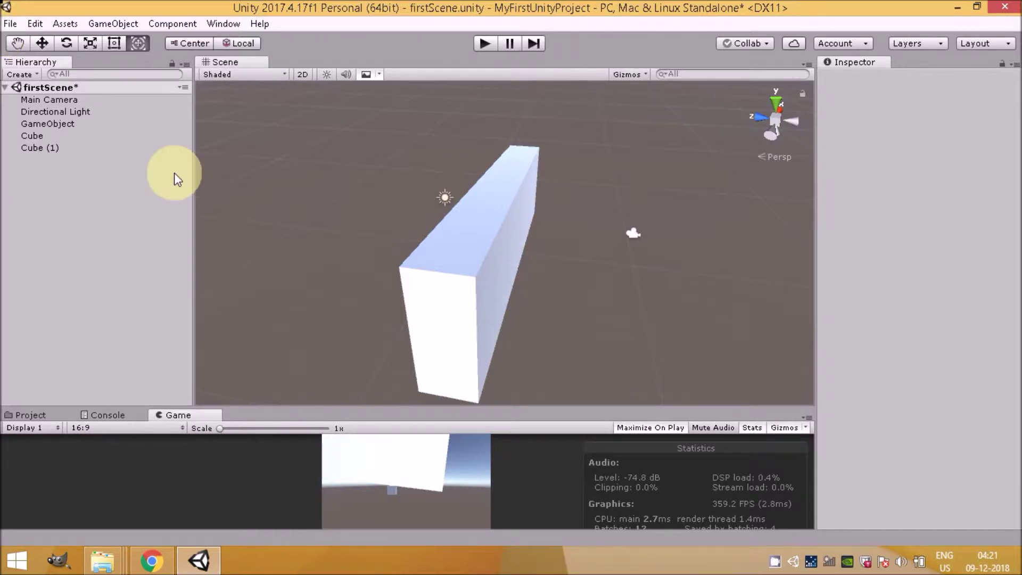
Open the File menu in the firstScene project.
{"action": "left_click", "coordinate": [10, 24]}
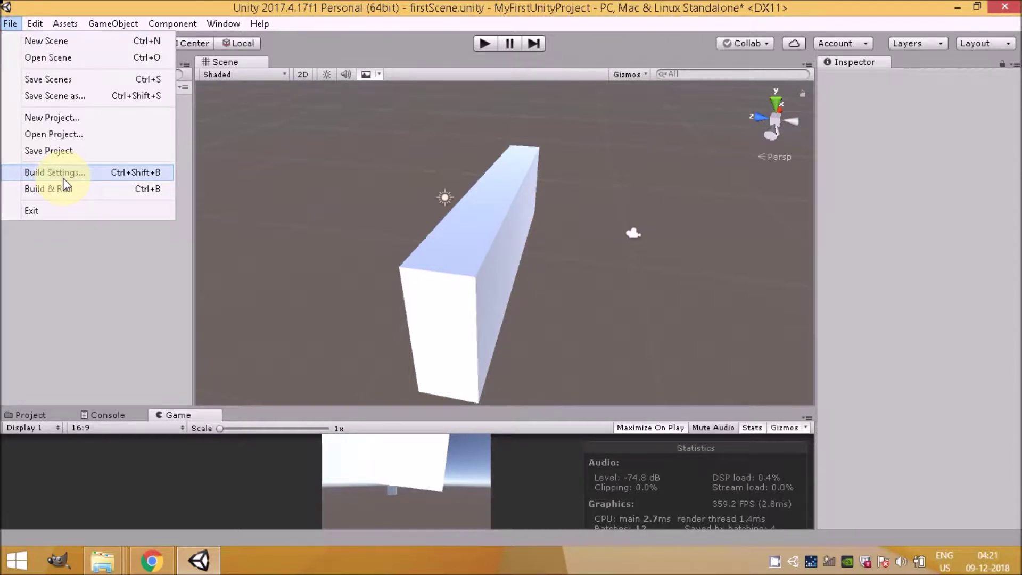
Open the Build Settings window for the PC, Mac & Linux Standalone platform.
{"action": "left_click", "coordinate": [63, 179]}
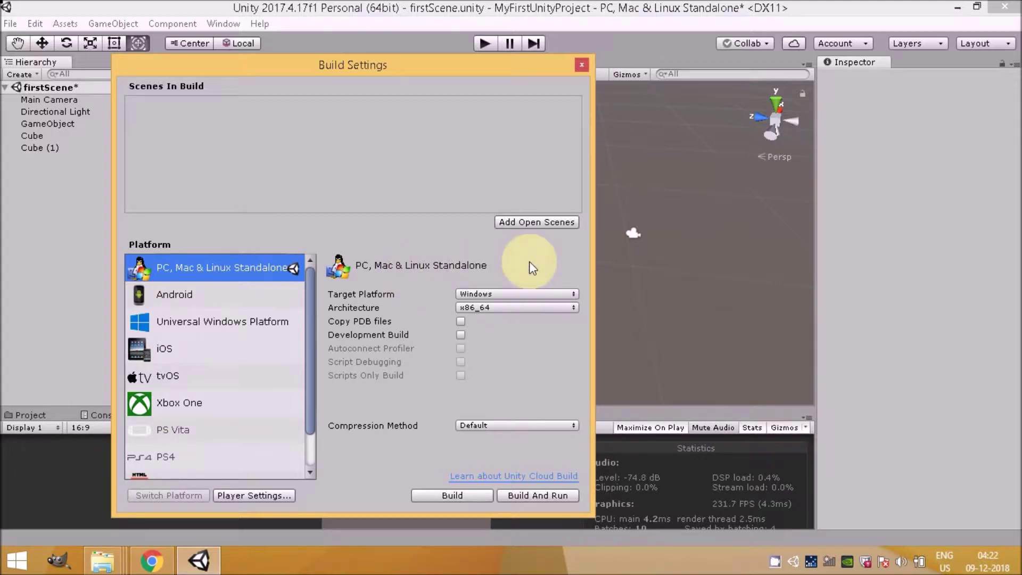
Keep Windows as the target platform and view the x86 and x86_64 architecture options.
{"action": "left_click", "coordinate": [493, 296]}
{"action": "left_click", "coordinate": [498, 281]}
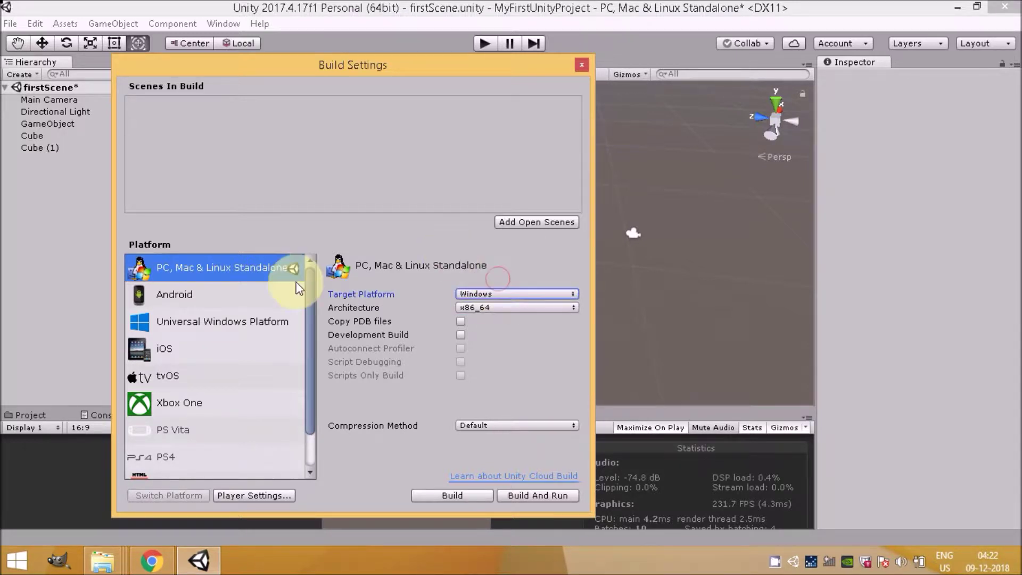
{"action": "left_click", "coordinate": [509, 306]}
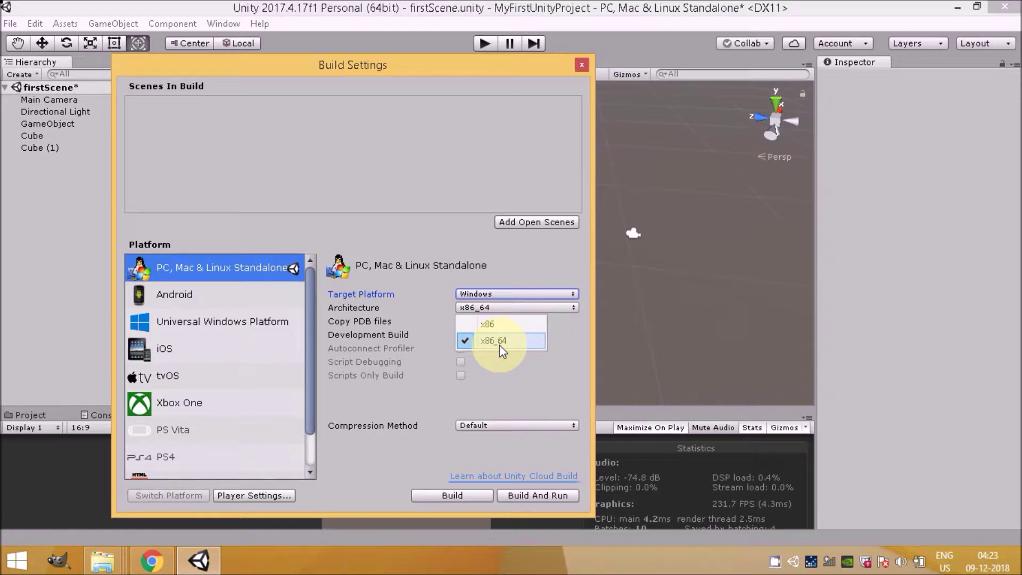
Leave Architecture on x86_64 and enable Development Build.
{"action": "left_click", "coordinate": [511, 379]}
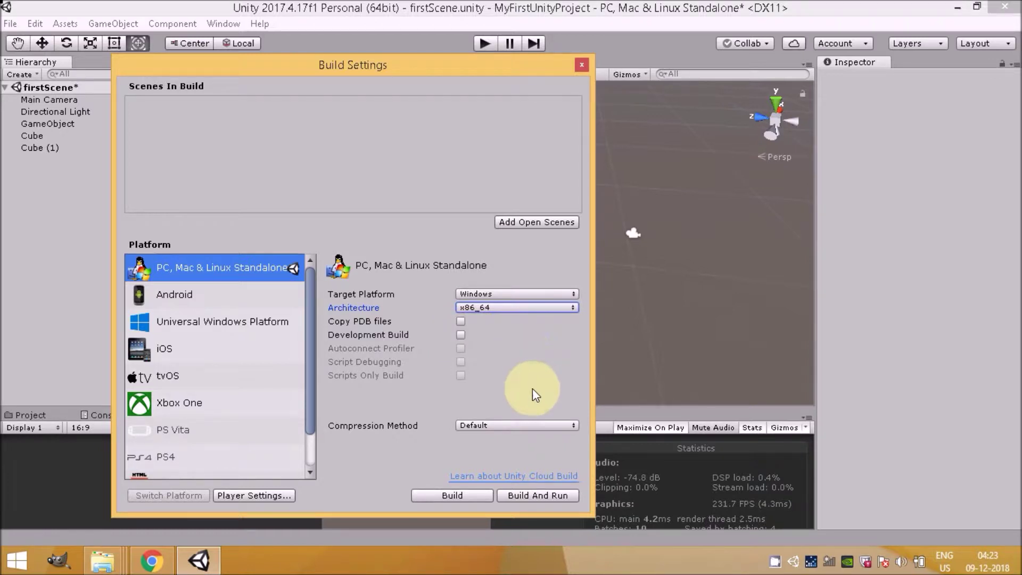
{"action": "left_click", "coordinate": [460, 336]}
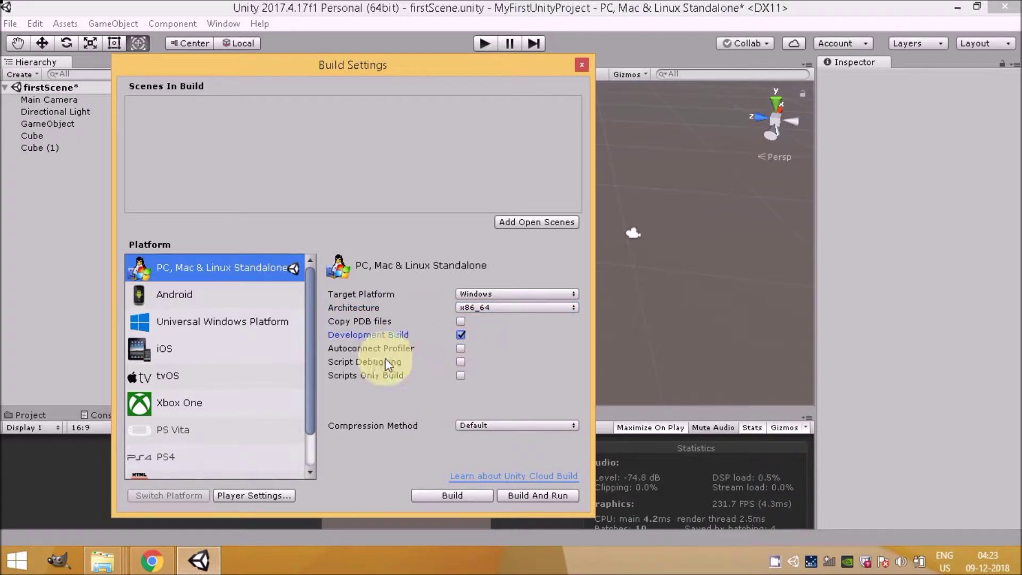
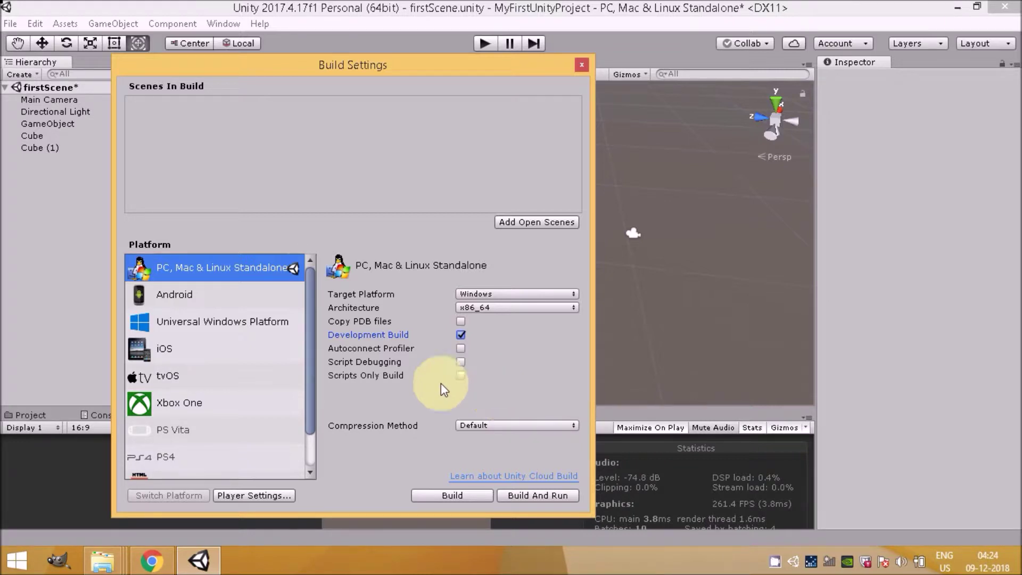
Uncheck Development Build for PC, Mac & Linux Standalone, keeping the compression method at Default.
{"action": "left_click", "coordinate": [502, 426]}
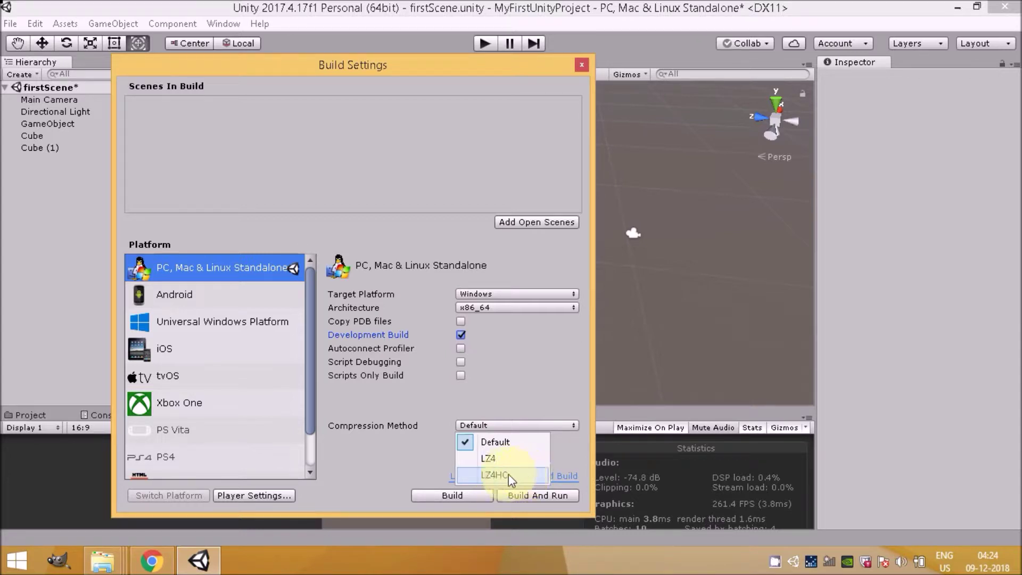
{"action": "left_click", "coordinate": [492, 361]}
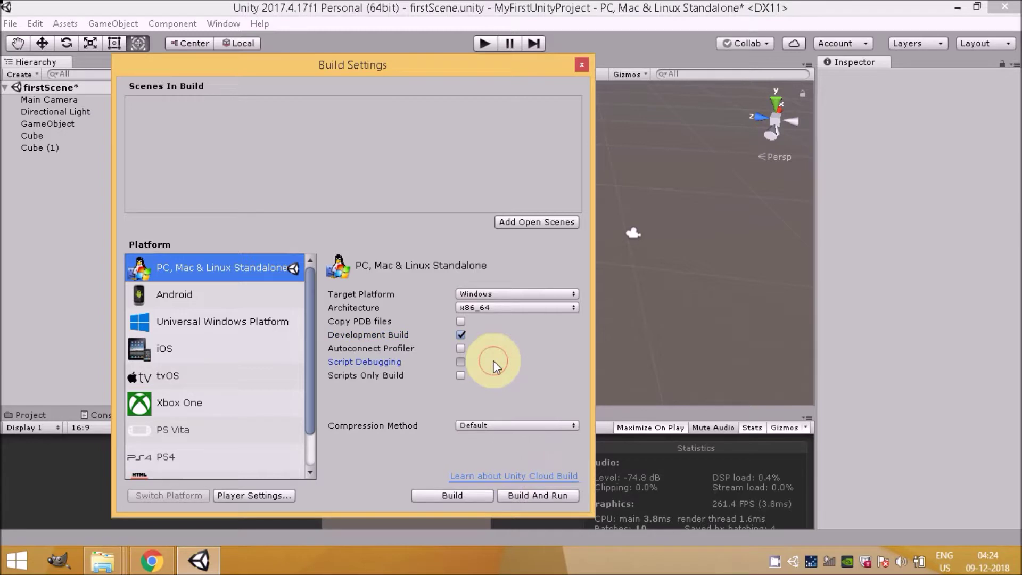
{"action": "left_click", "coordinate": [462, 333]}
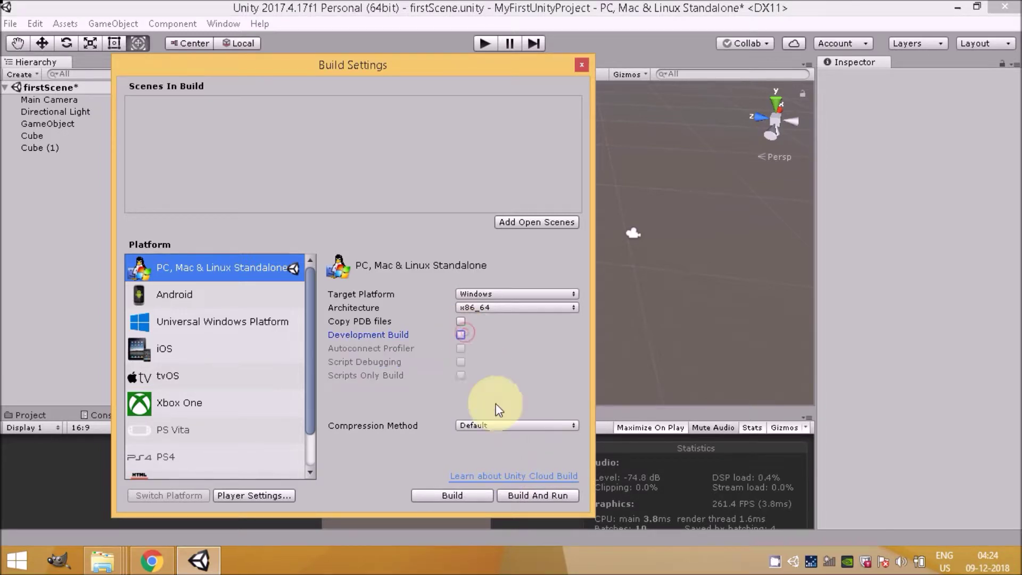
{"action": "left_click", "coordinate": [470, 430]}
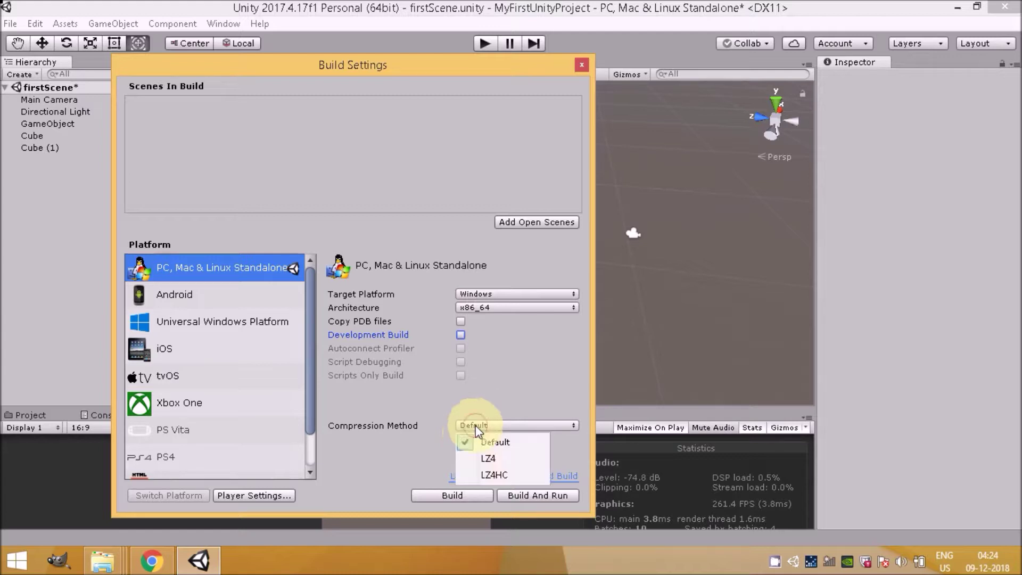
{"action": "left_click", "coordinate": [456, 400]}
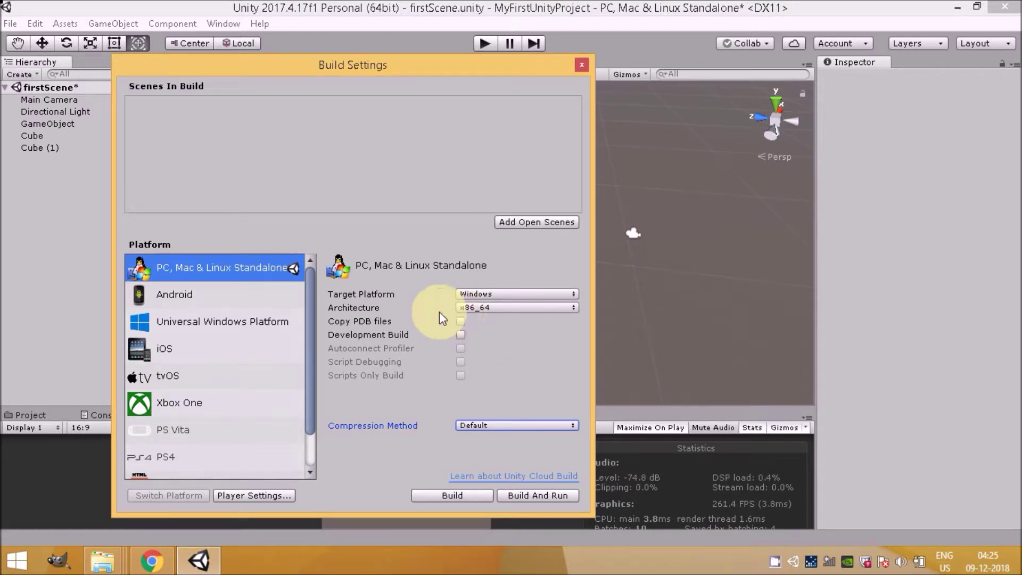
{"action": "left_click", "coordinate": [180, 154]}
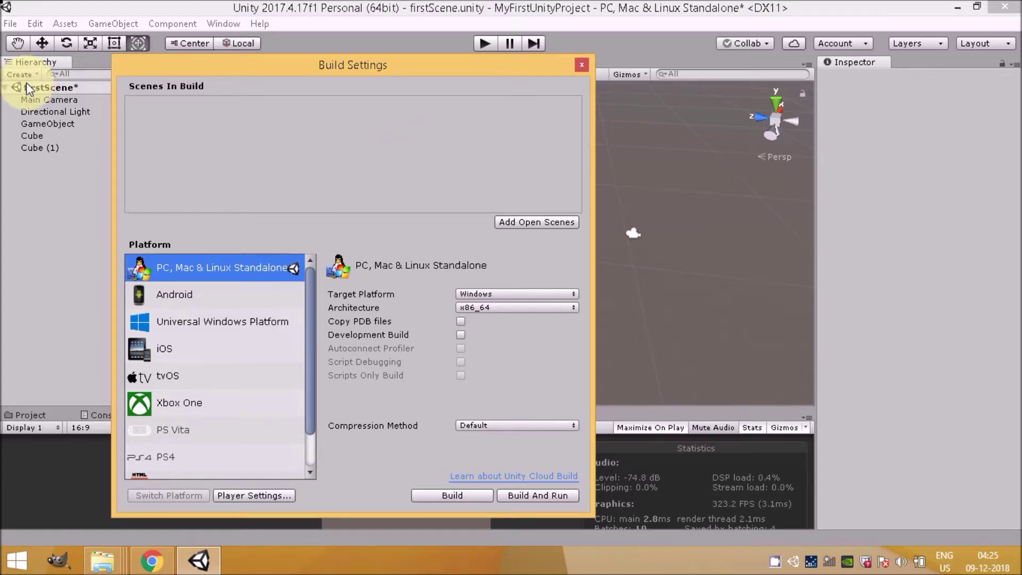
Add the open firstScene to Scenes In Build at index 0 and close Build Settings.
{"action": "left_click", "coordinate": [533, 222]}
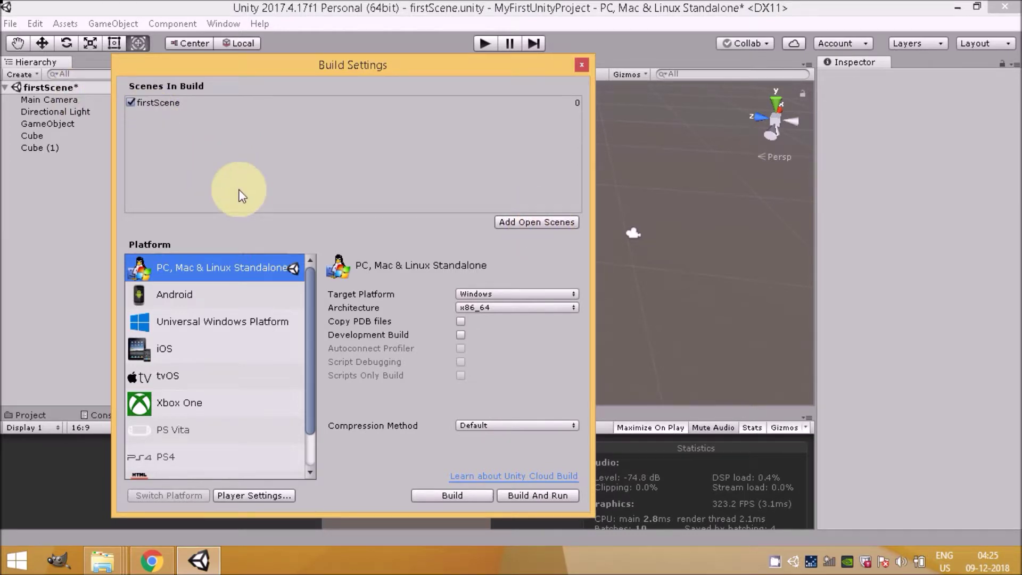
{"action": "left_click", "coordinate": [13, 415]}
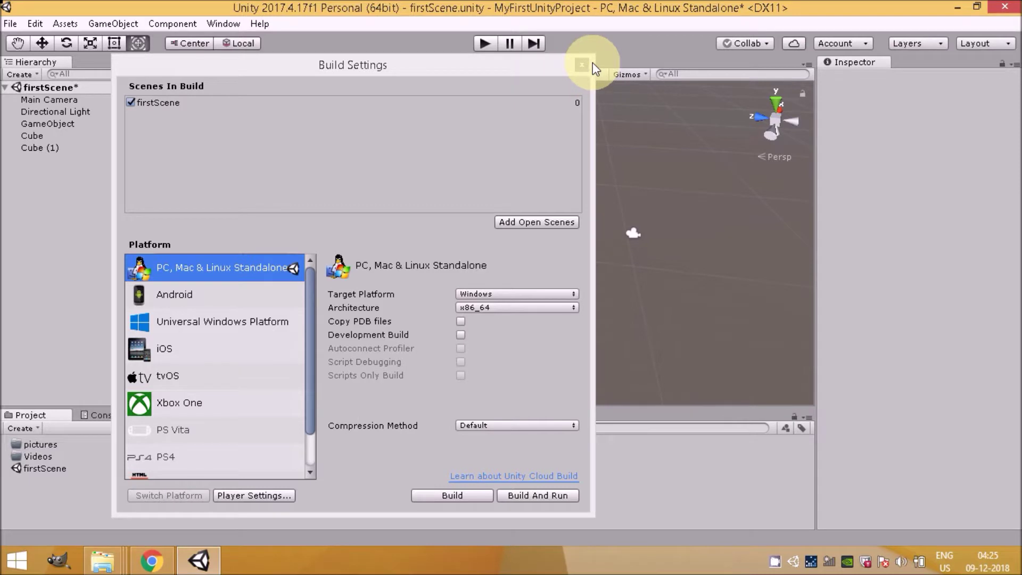
{"action": "left_click", "coordinate": [582, 63]}
{"action": "left_click", "coordinate": [295, 487]}
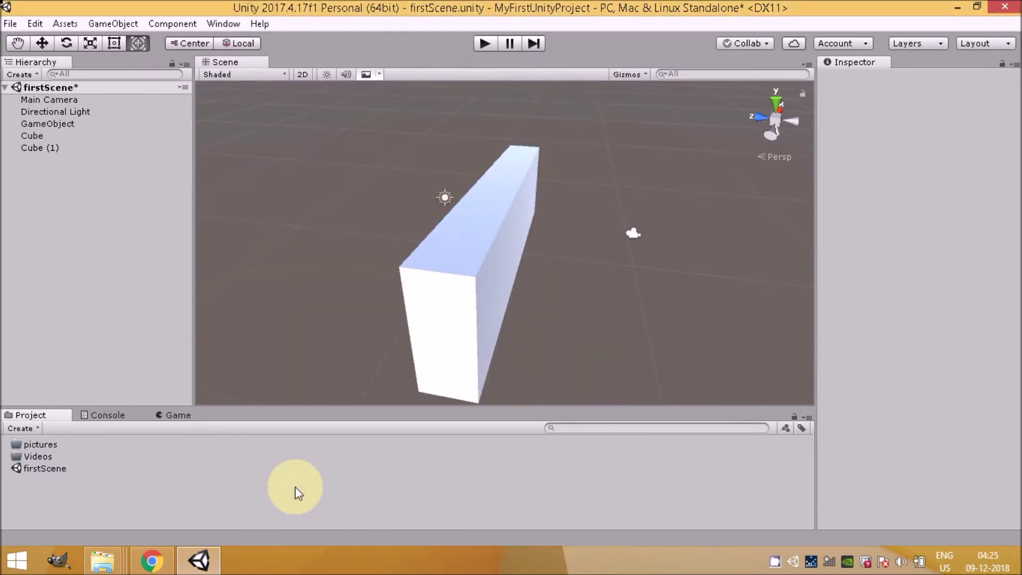
{"action": "key", "text": "alt+F4"}
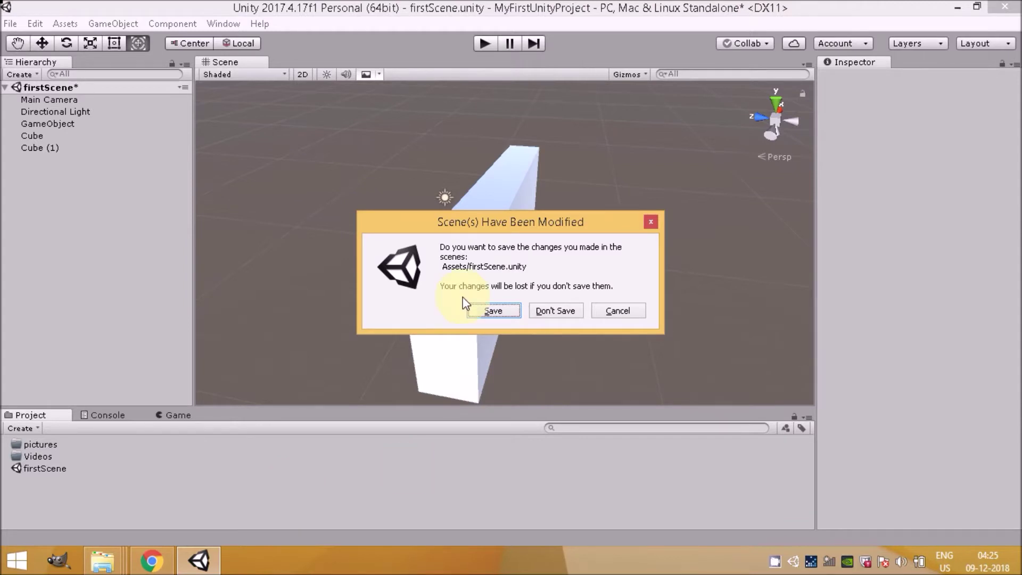
Save firstScene's changes, then save the new empty scene as adfad in Assets.
{"action": "left_click", "coordinate": [494, 310]}
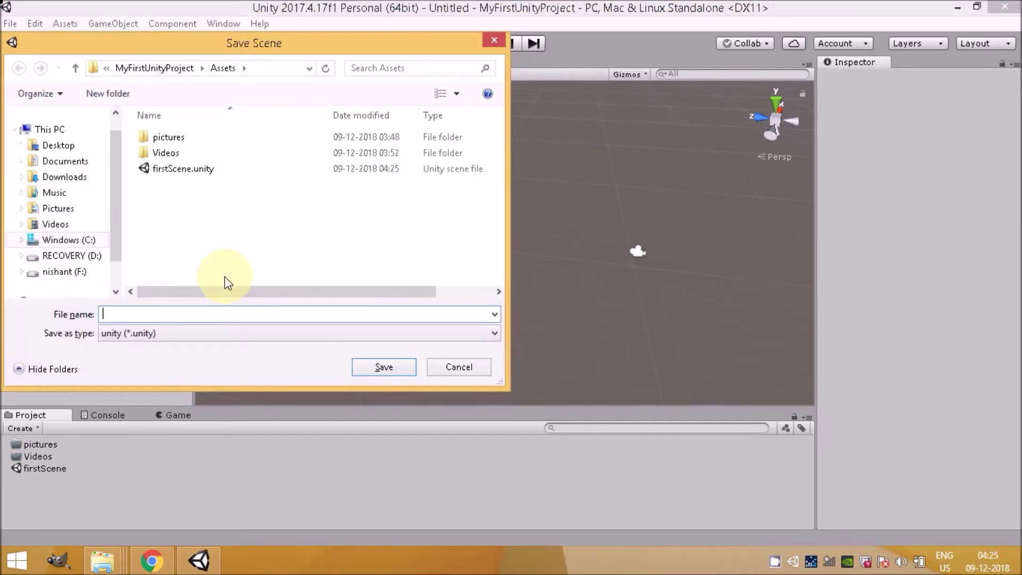
{"action": "type", "text": "adfad"}
{"action": "left_click", "coordinate": [360, 373]}
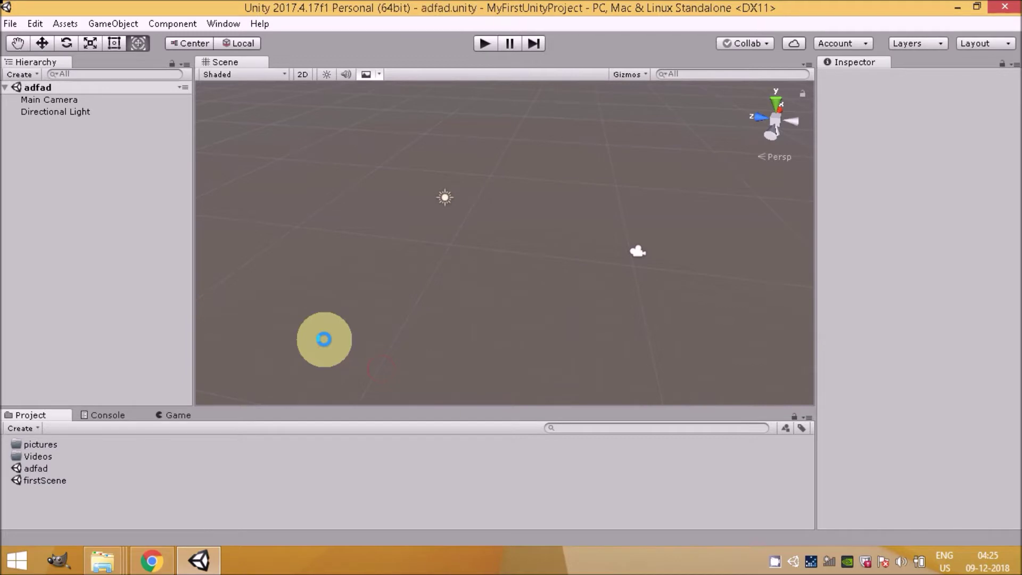
{"action": "left_click", "coordinate": [10, 24]}
Drag adfad into Scenes In Build at index 1 after firstScene, then select Android.
{"action": "left_click", "coordinate": [53, 172]}
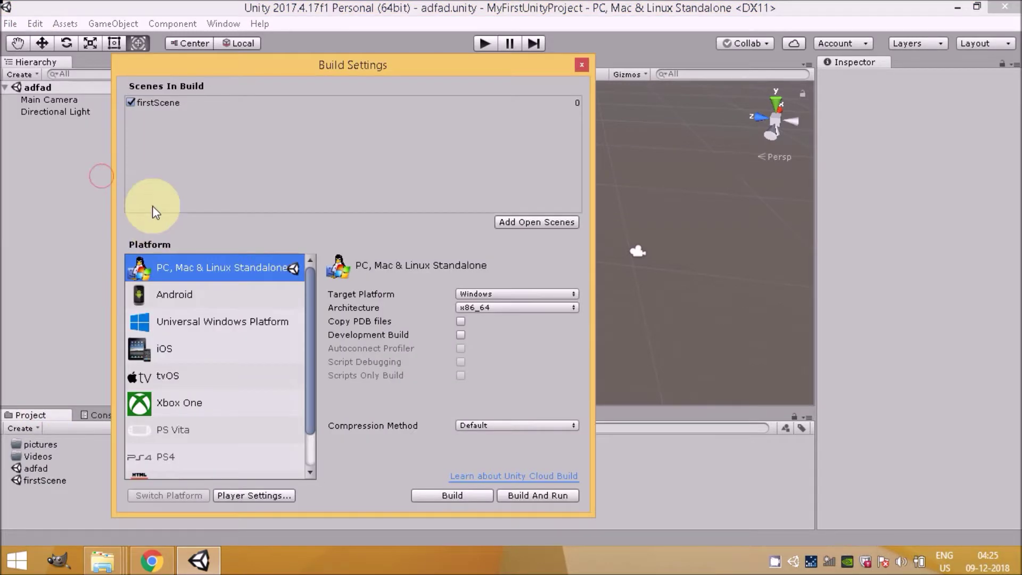
{"action": "left_click_drag", "start_coordinate": [38, 468], "coordinate": [251, 184]}
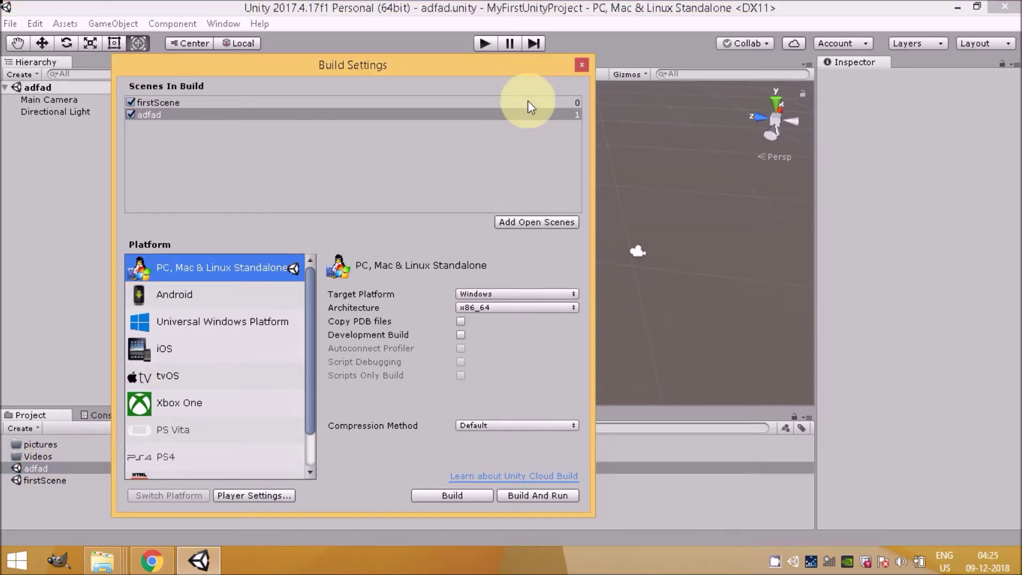
{"action": "left_click", "coordinate": [551, 99]}
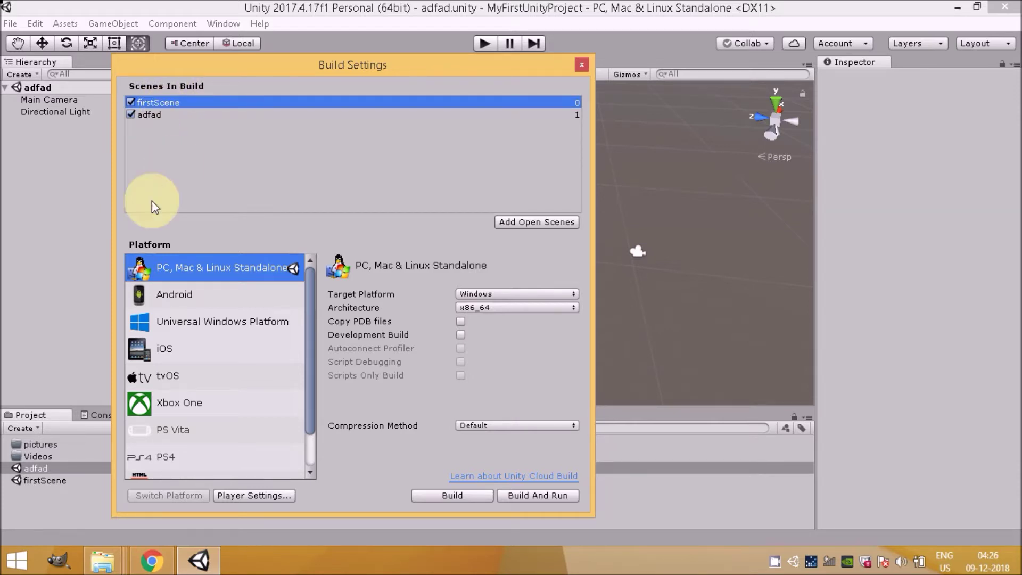
{"action": "left_click", "coordinate": [173, 198]}
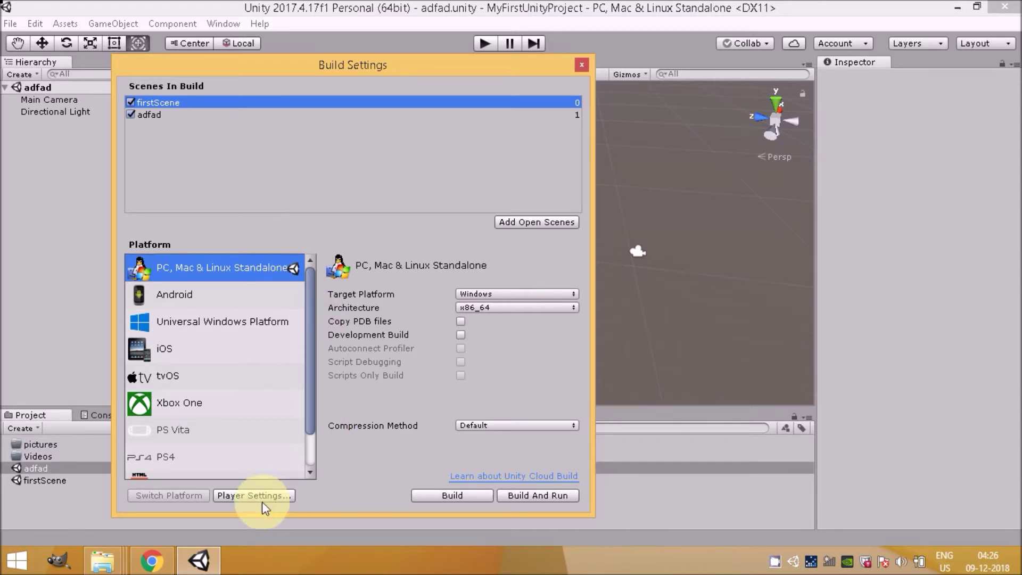
{"action": "left_click", "coordinate": [194, 297]}
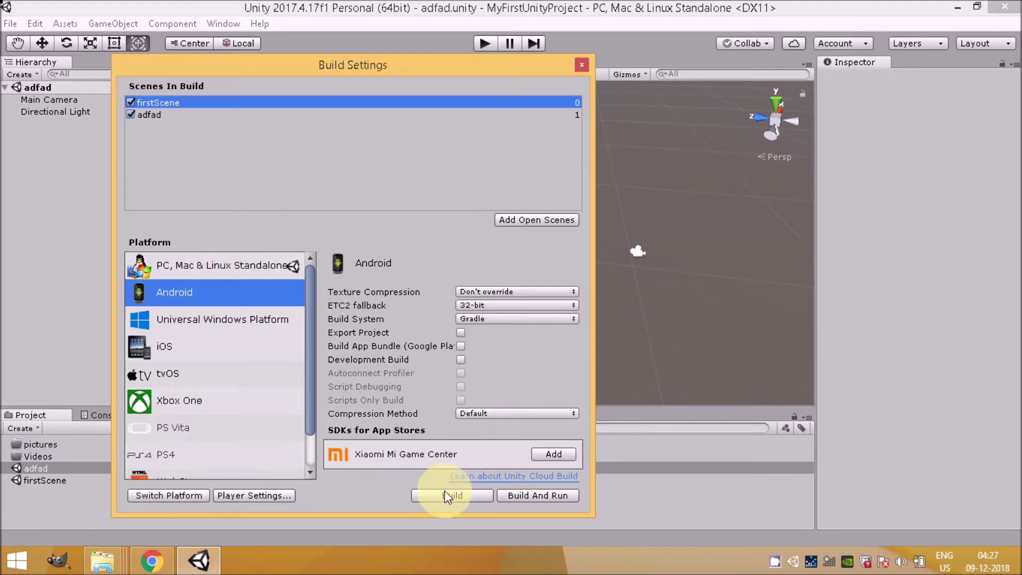
Browse the UWP, iOS, tvOS, Xbox One and PS Vita platform build options.
{"action": "left_click", "coordinate": [202, 317]}
{"action": "left_click", "coordinate": [186, 346]}
{"action": "left_click", "coordinate": [186, 366]}
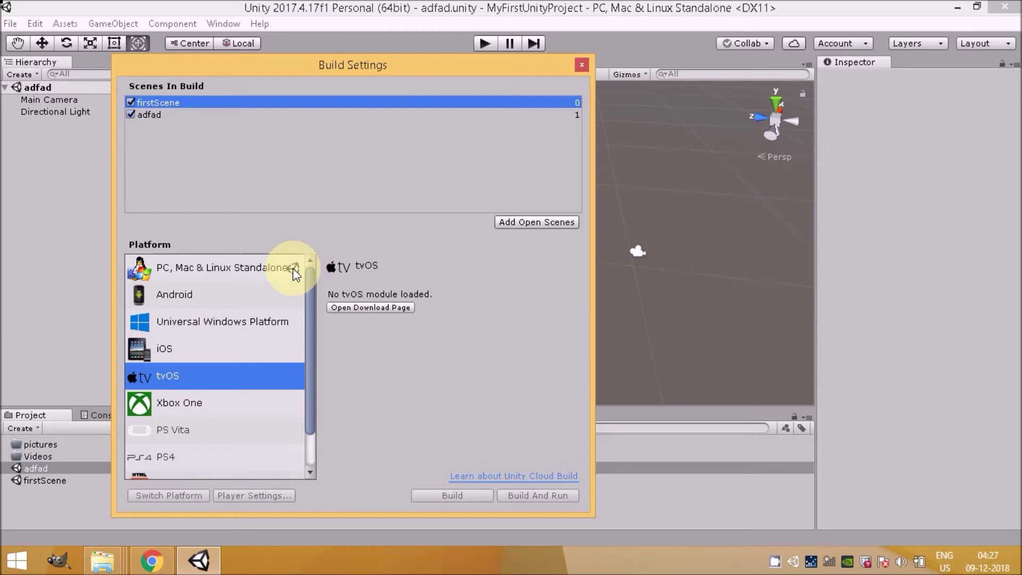
{"action": "left_click", "coordinate": [218, 291]}
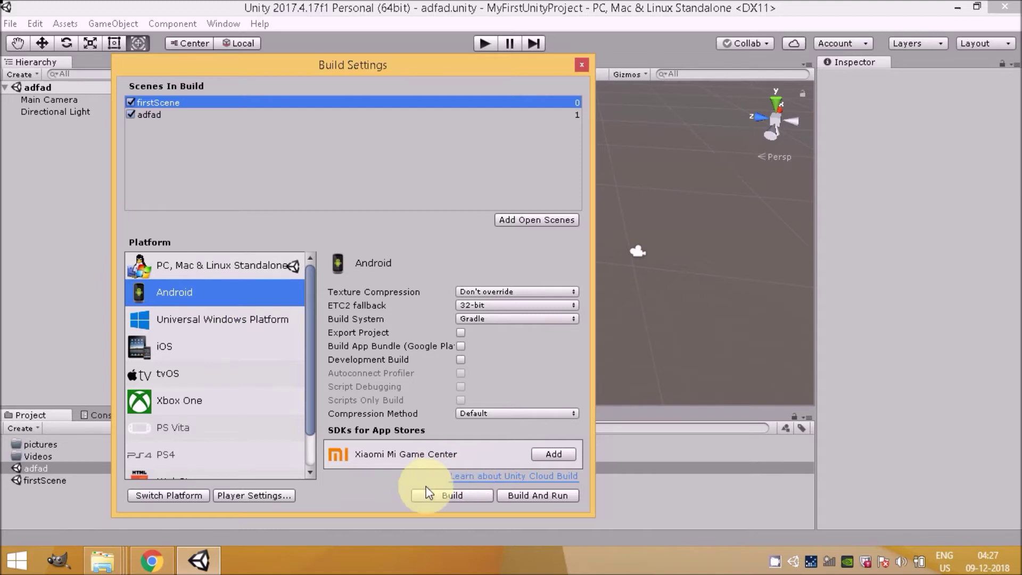
{"action": "left_click", "coordinate": [249, 325]}
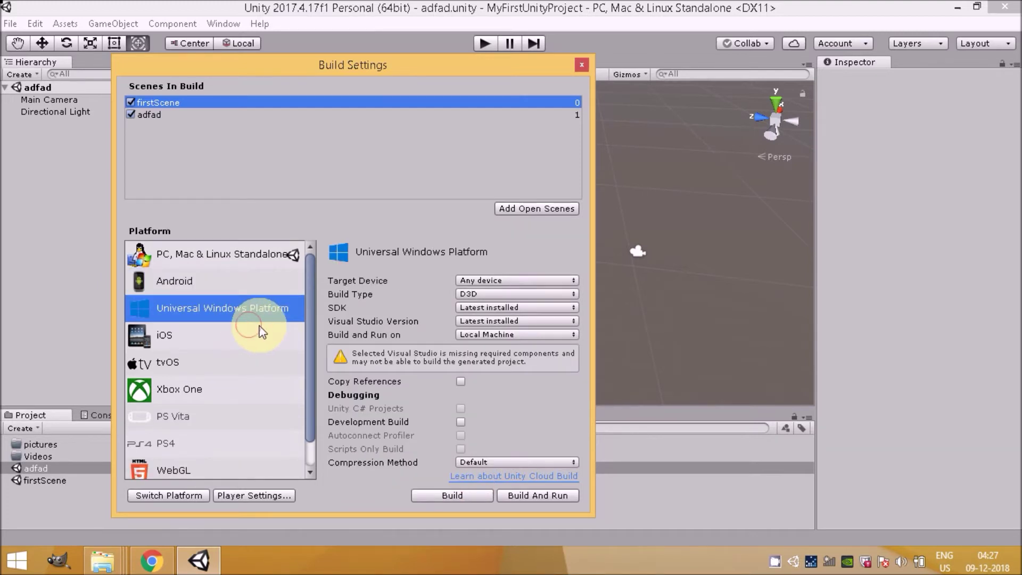
{"action": "left_click", "coordinate": [209, 341]}
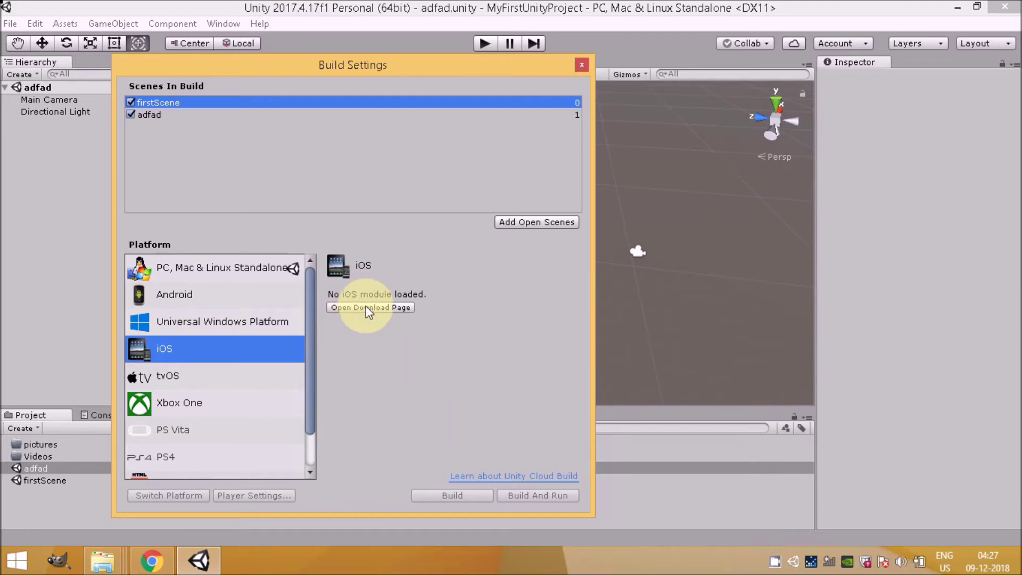
{"action": "left_click", "coordinate": [198, 380]}
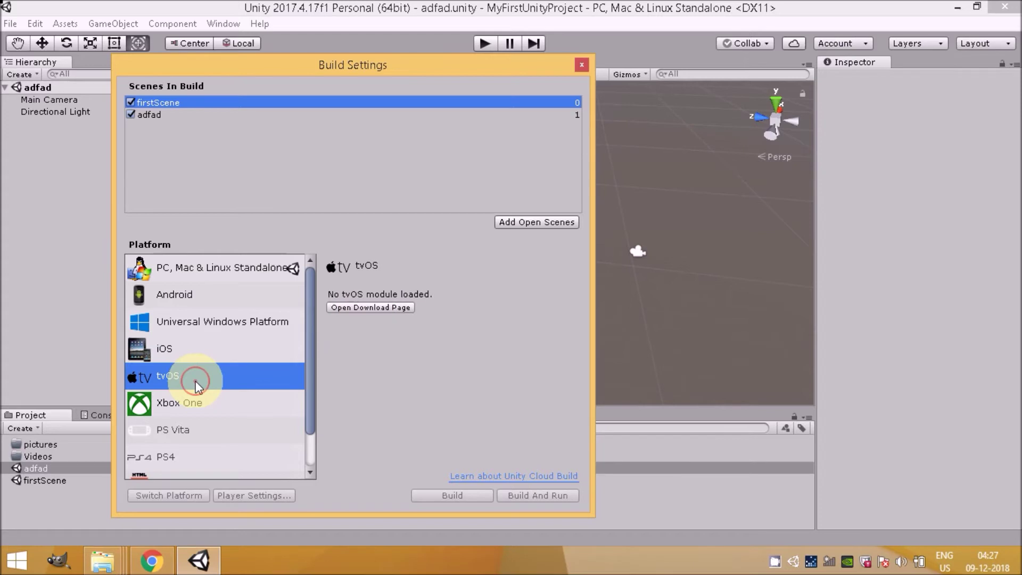
{"action": "left_click", "coordinate": [193, 399]}
{"action": "left_click", "coordinate": [201, 431]}
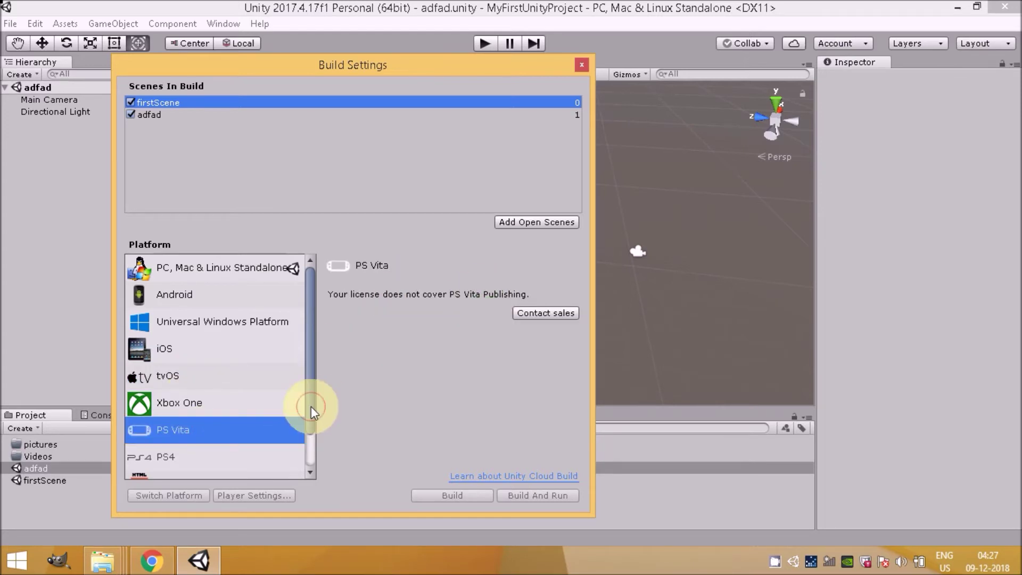
Check the PS4, WebGL and Facebook options, then settle on Android's build settings.
{"action": "left_click_drag", "start_coordinate": [311, 407], "coordinate": [311, 443]}
{"action": "left_click", "coordinate": [221, 418]}
{"action": "left_click", "coordinate": [212, 439]}
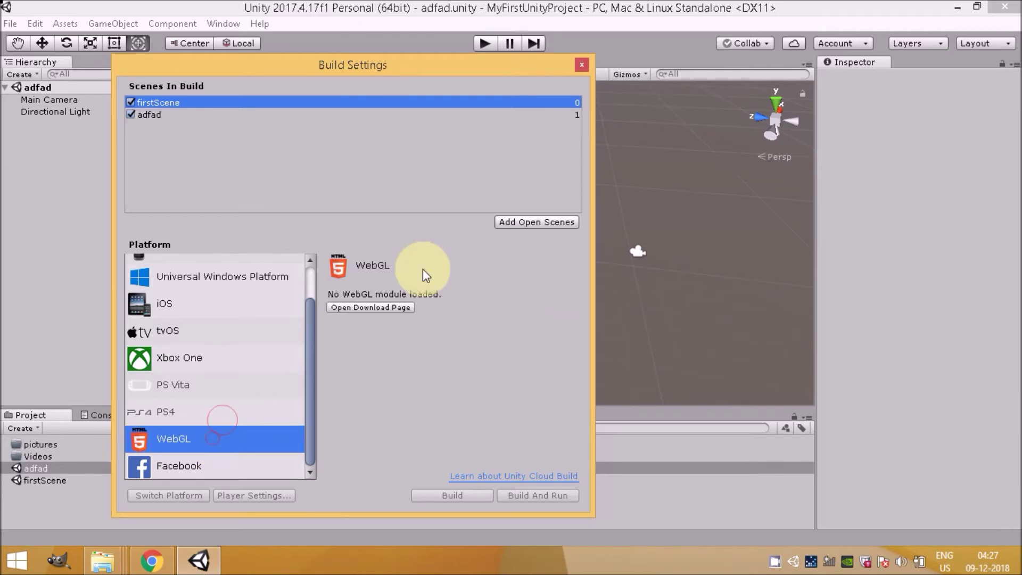
{"action": "left_click", "coordinate": [224, 466]}
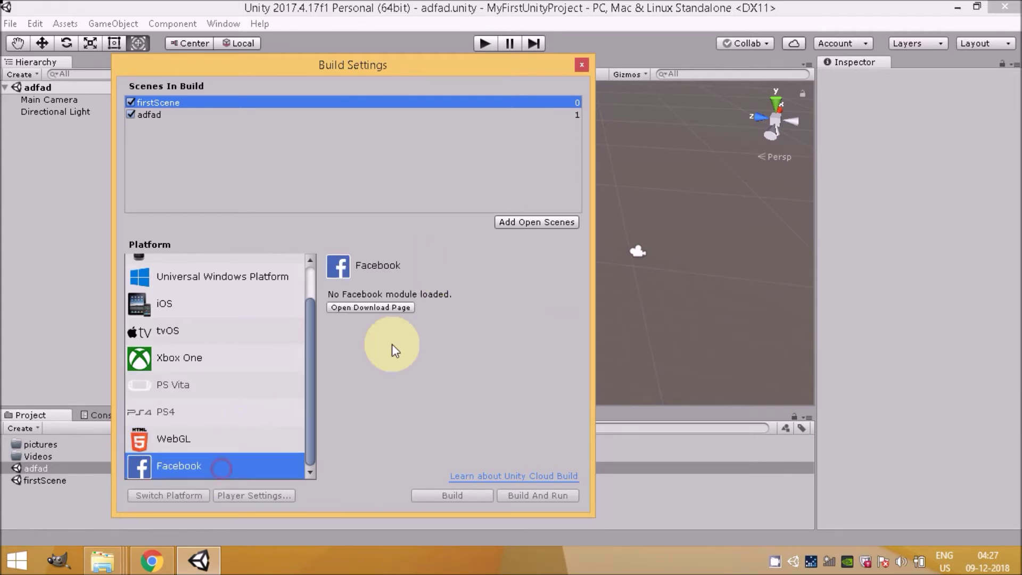
{"action": "scroll", "coordinate": [242, 390], "scroll_direction": "up", "scroll_amount": 3}
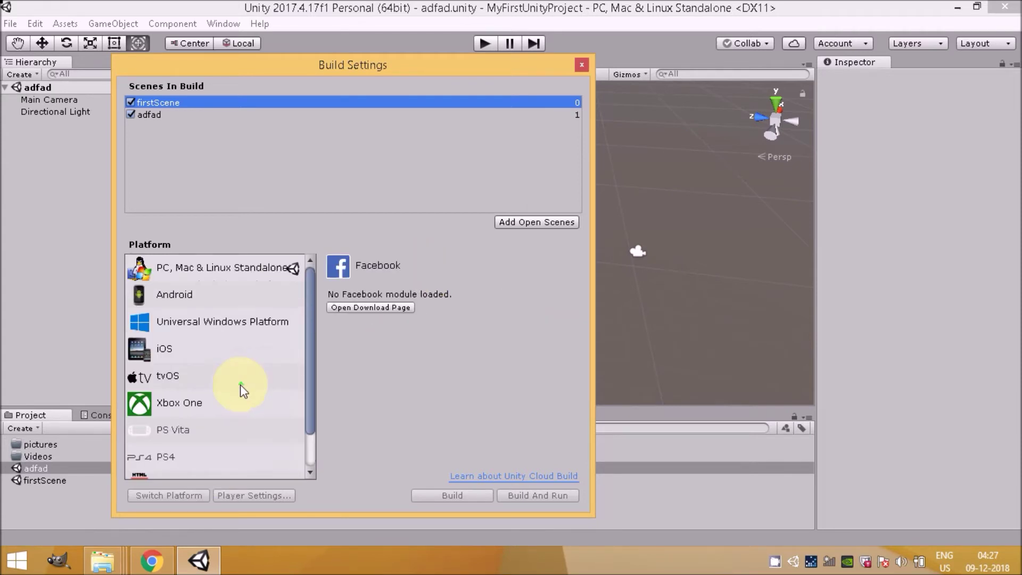
{"action": "left_click", "coordinate": [210, 279]}
{"action": "left_click", "coordinate": [213, 297]}
{"action": "left_click", "coordinate": [205, 265]}
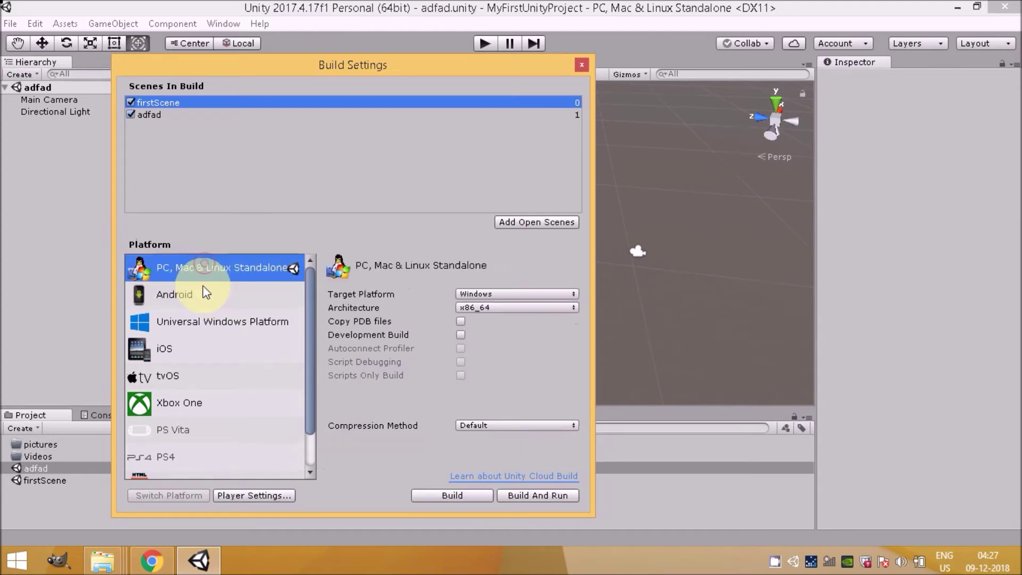
{"action": "left_click", "coordinate": [205, 290]}
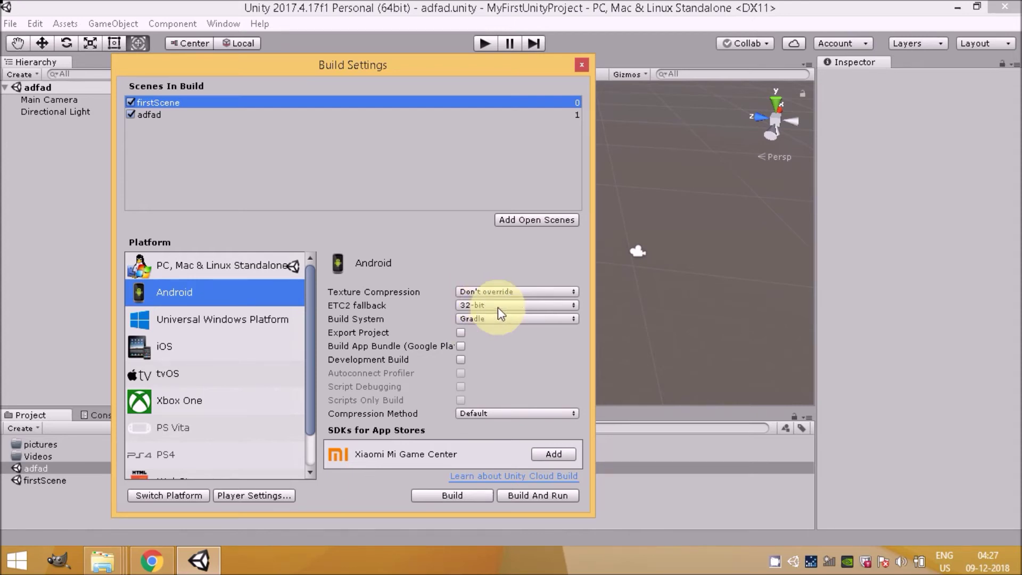
Keep Android's ETC2 fallback at 32-bit and Gradle build system, then show PC Standalone settings.
{"action": "left_click", "coordinate": [497, 306]}
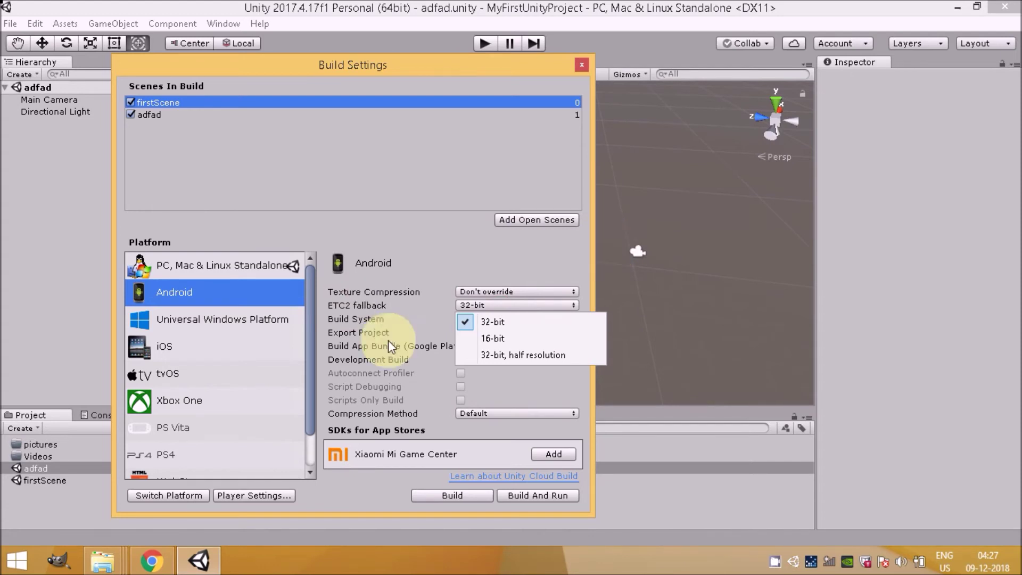
{"action": "left_click", "coordinate": [513, 385]}
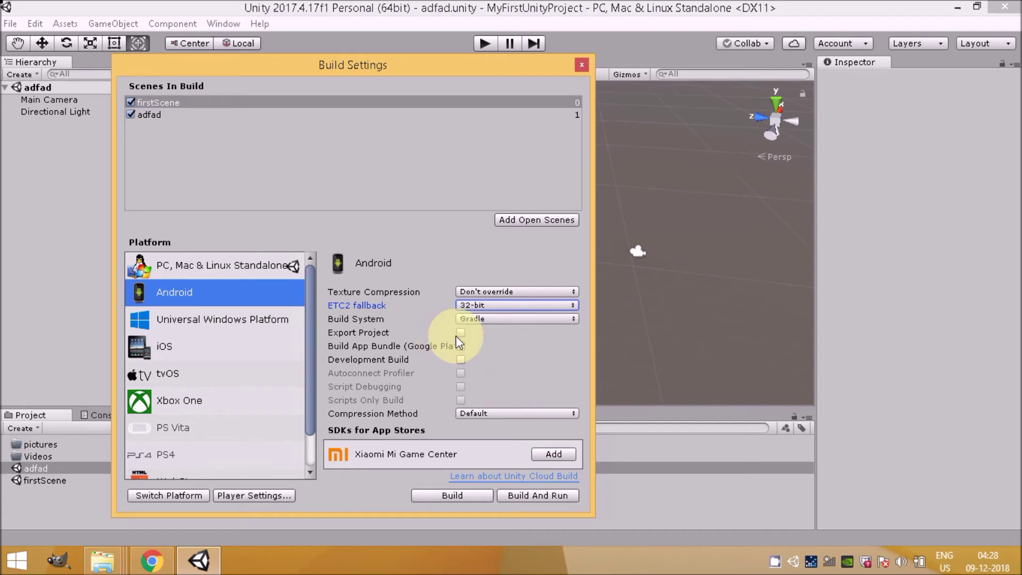
{"action": "left_click", "coordinate": [497, 317]}
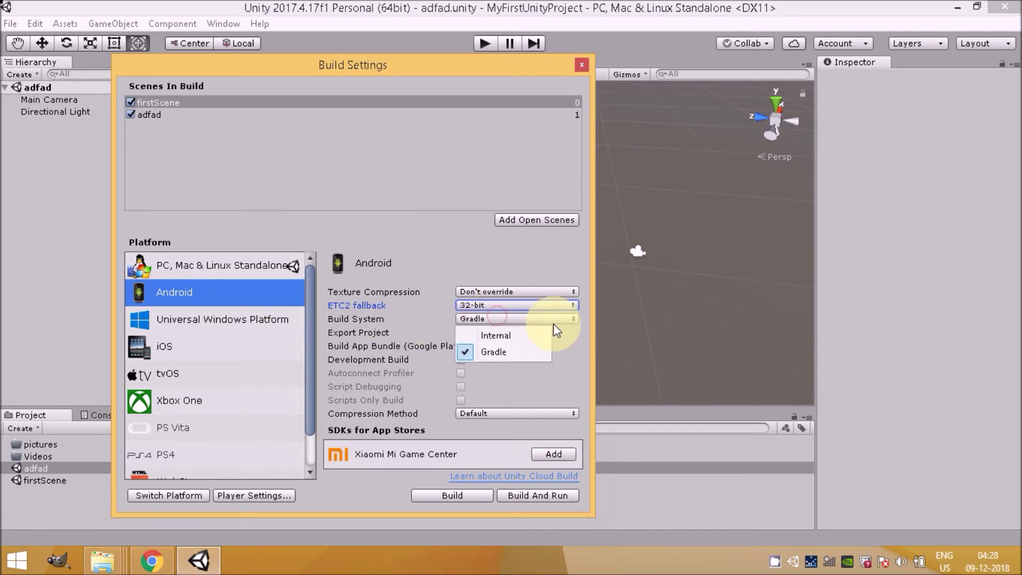
{"action": "left_click", "coordinate": [547, 386]}
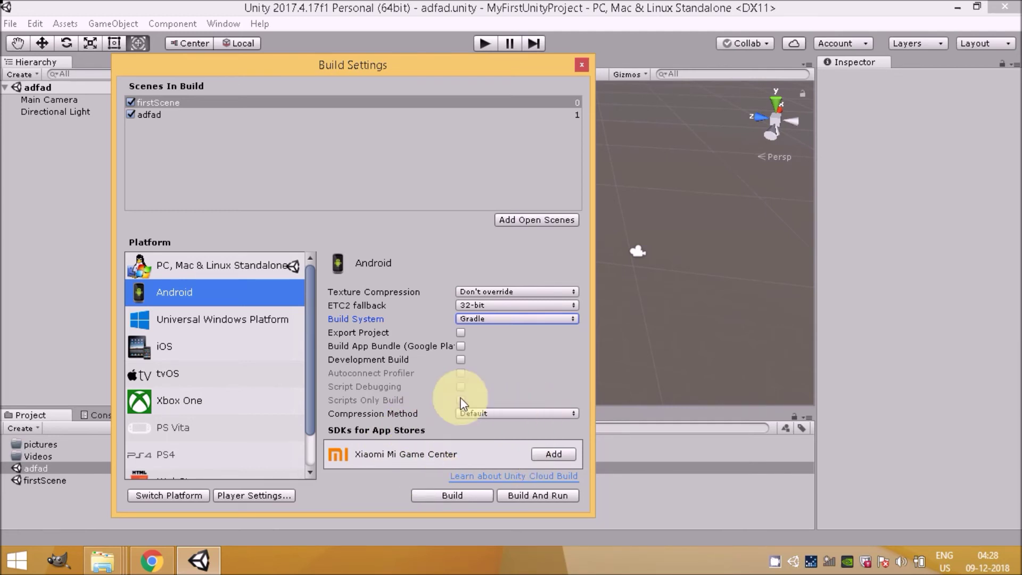
{"action": "left_click", "coordinate": [269, 270]}
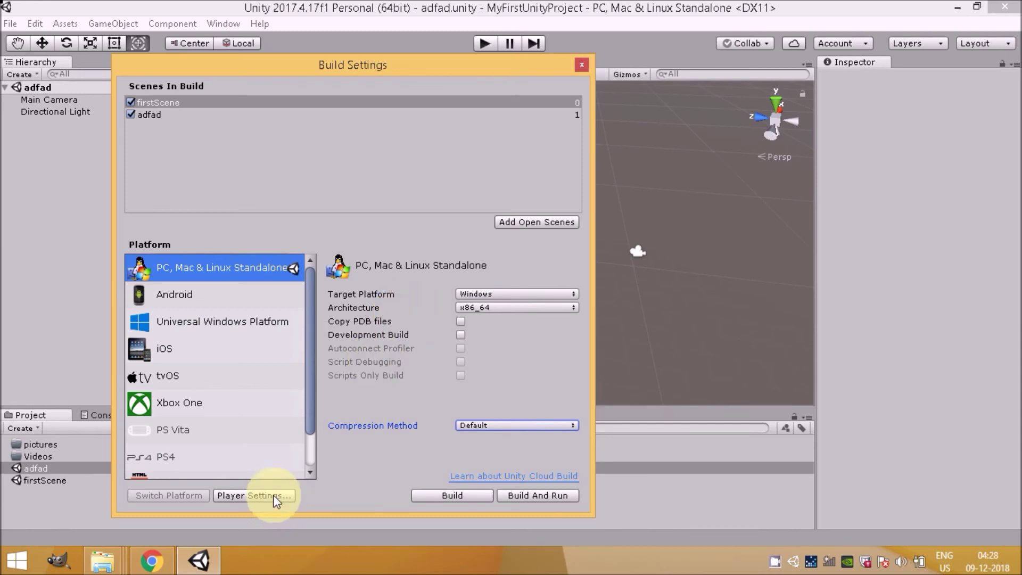
{"action": "left_click", "coordinate": [776, 562]}
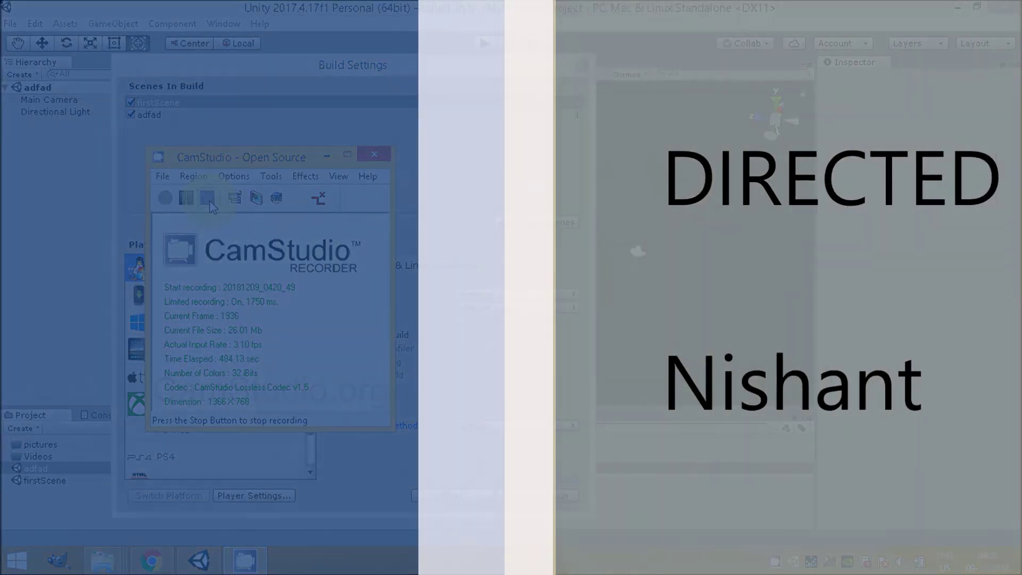